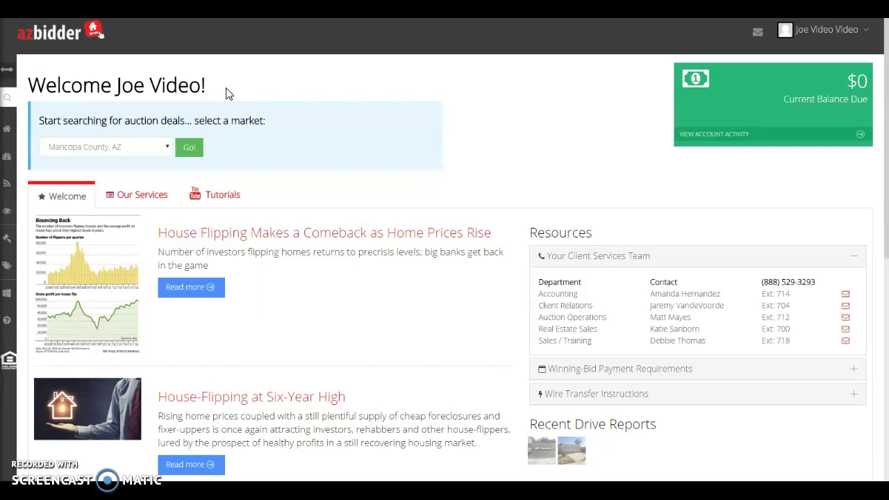
- Expand the left sidebar navigation menu on the azbidder welcome dashboard
{"action": "left_click", "coordinate": [9, 74]}
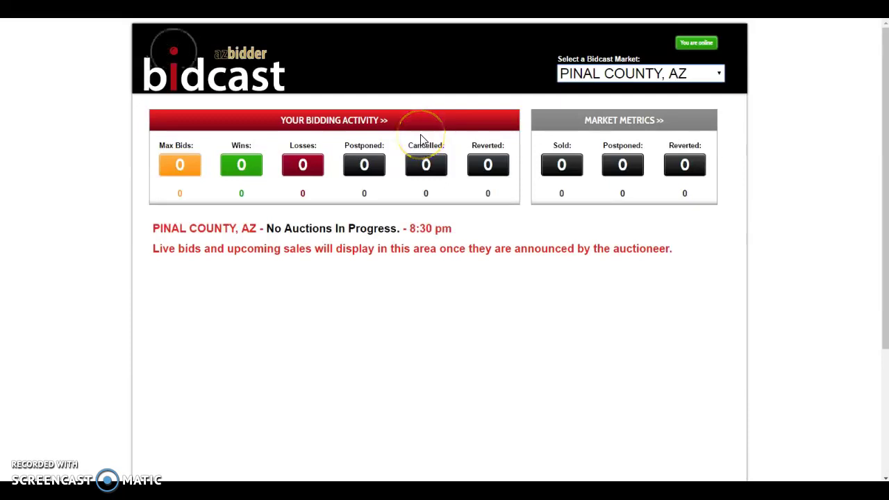
- Choose MARICOPA COUNTY, AZ in the Select a Bidcast Market dropdown
{"action": "left_click", "coordinate": [596, 74]}
{"action": "left_click", "coordinate": [598, 92]}
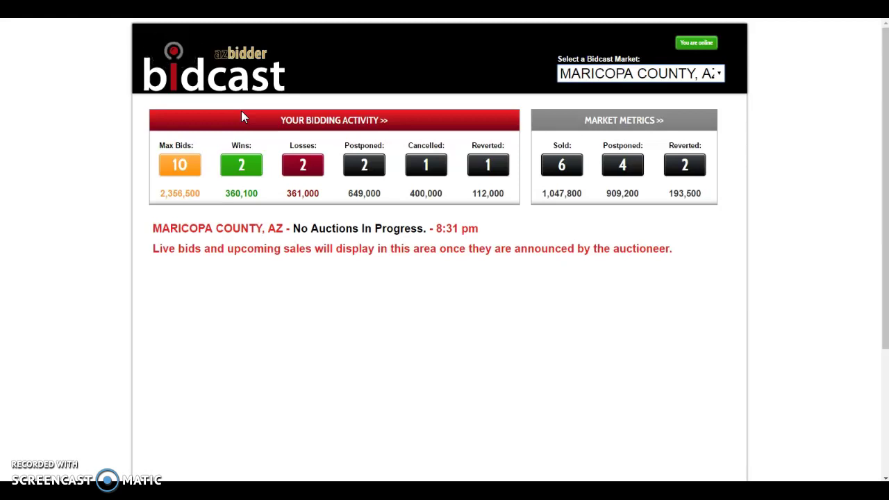
{"action": "left_click", "coordinate": [264, 262]}
{"action": "left_click", "coordinate": [264, 265]}
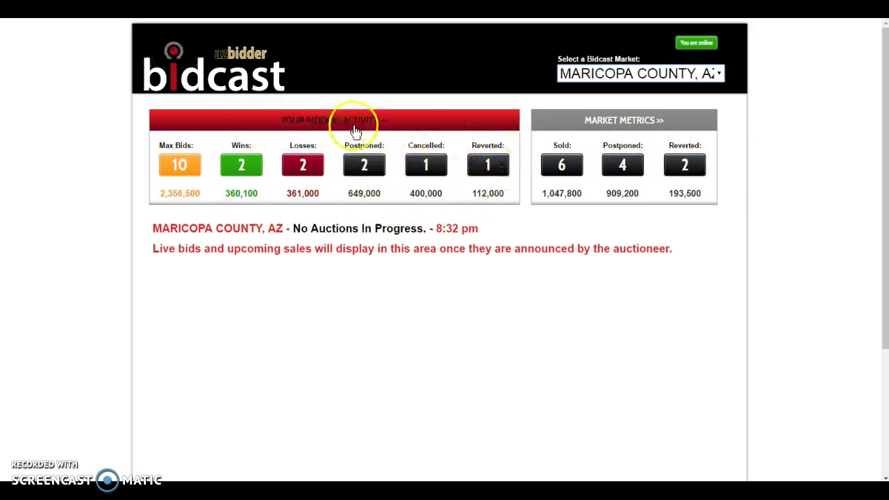
{"action": "left_click", "coordinate": [247, 172]}
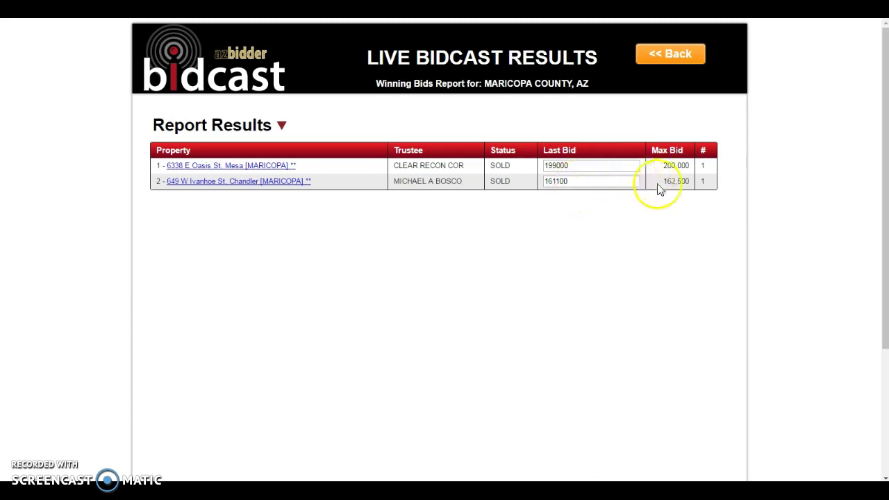
{"action": "left_click", "coordinate": [667, 50]}
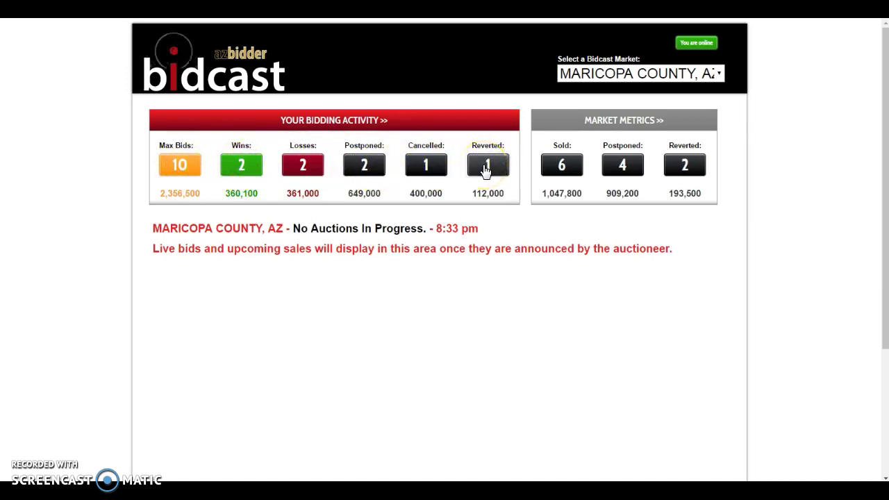
- Open the Maximum Bids report listing the ten Maricopa properties from the Max Bids counter
{"action": "left_click", "coordinate": [189, 172]}
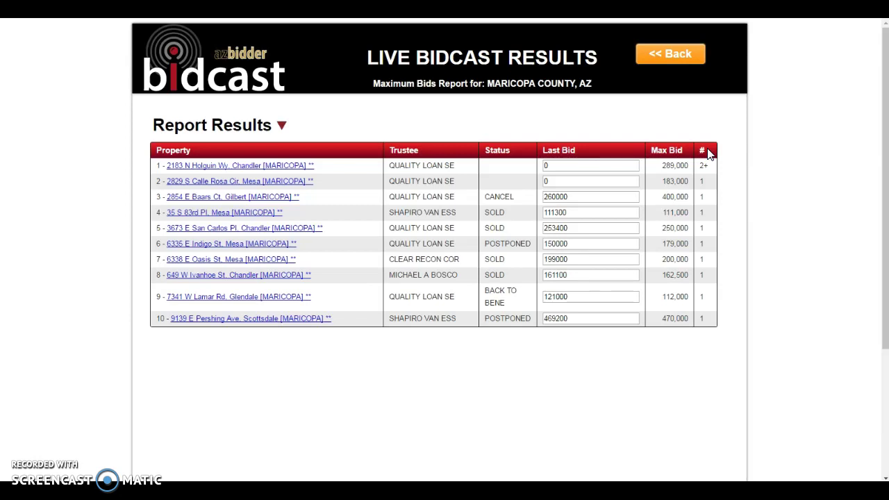
{"action": "left_click", "coordinate": [705, 181]}
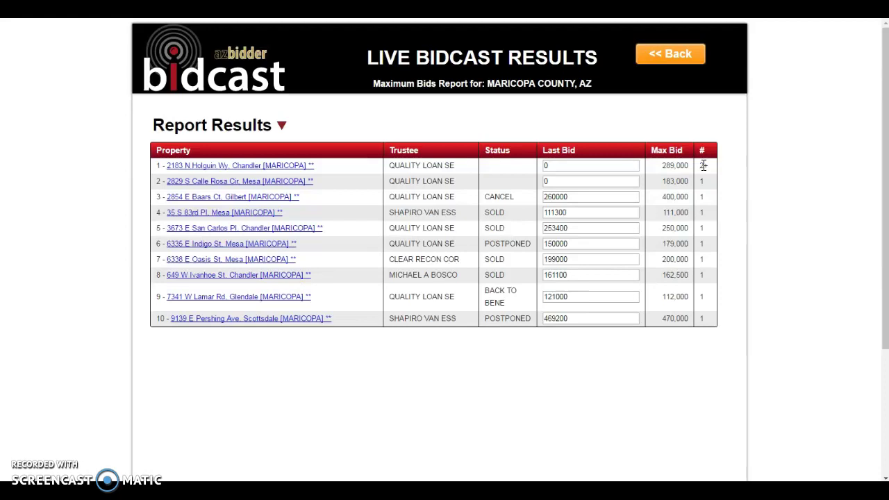
{"action": "left_click", "coordinate": [658, 54]}
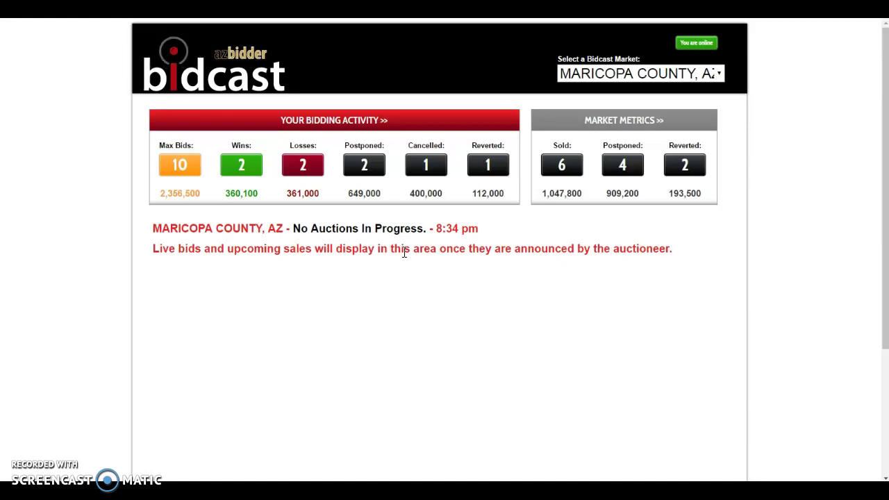
{"action": "left_click", "coordinate": [316, 243]}
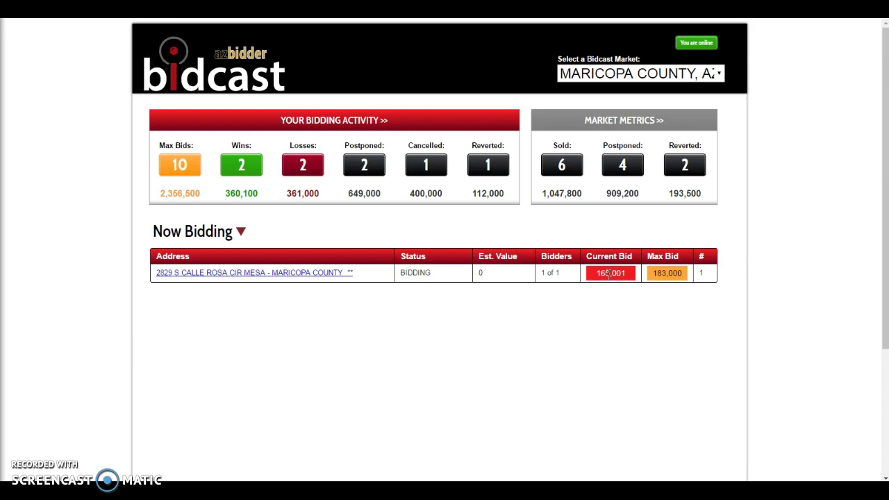
{"action": "left_click", "coordinate": [631, 303]}
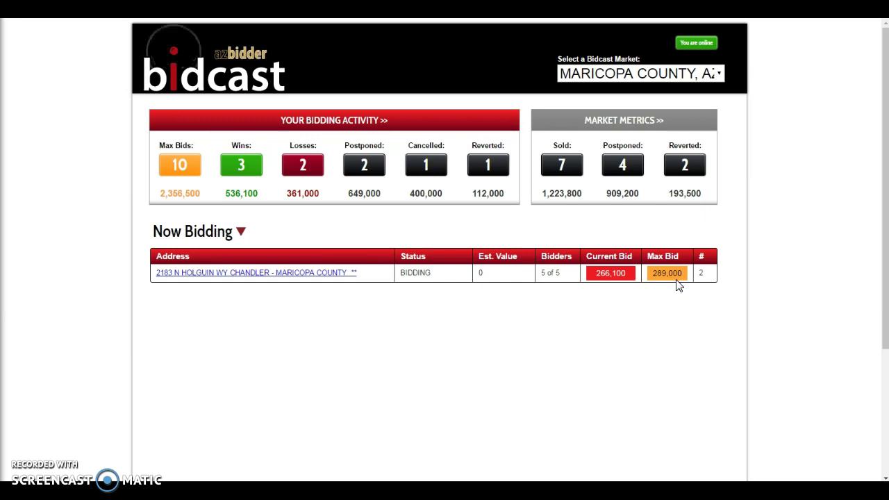
{"action": "left_click", "coordinate": [666, 273]}
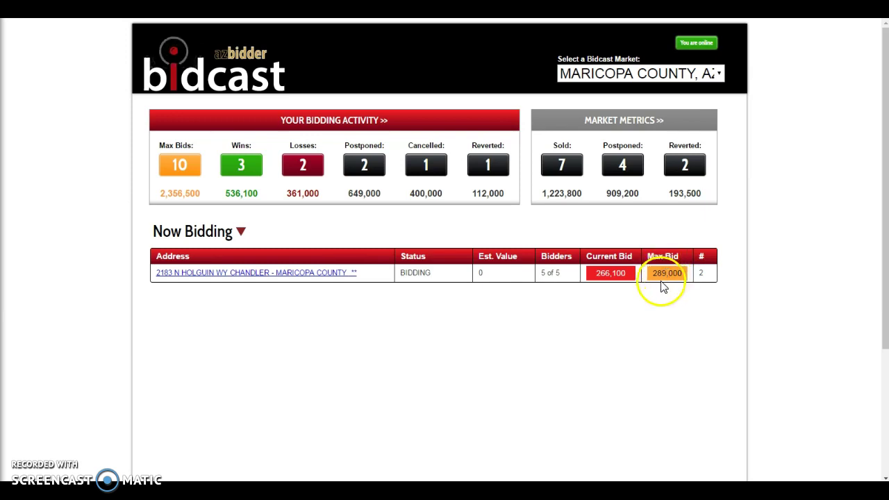
{"action": "left_click", "coordinate": [582, 313]}
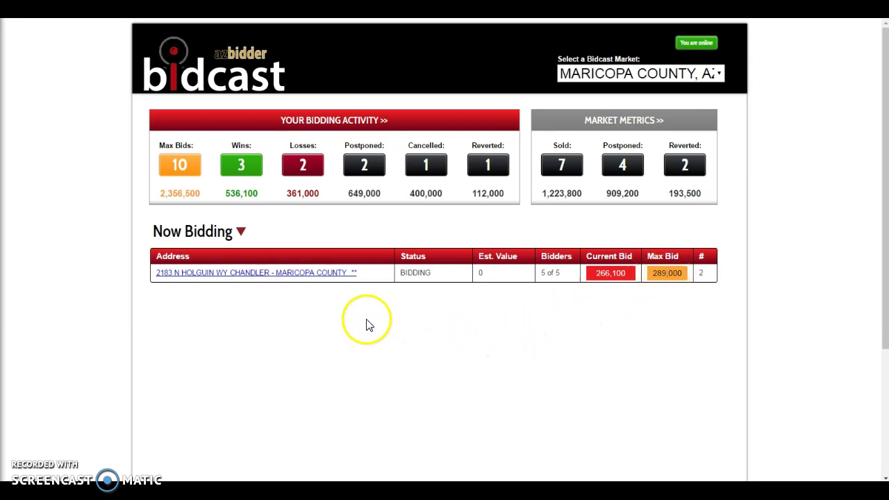
{"action": "left_click", "coordinate": [284, 274]}
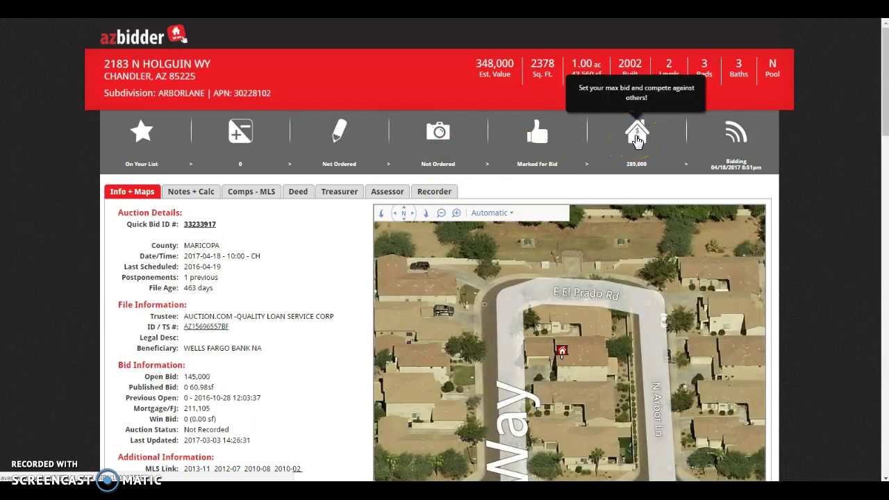
{"action": "left_click", "coordinate": [637, 138]}
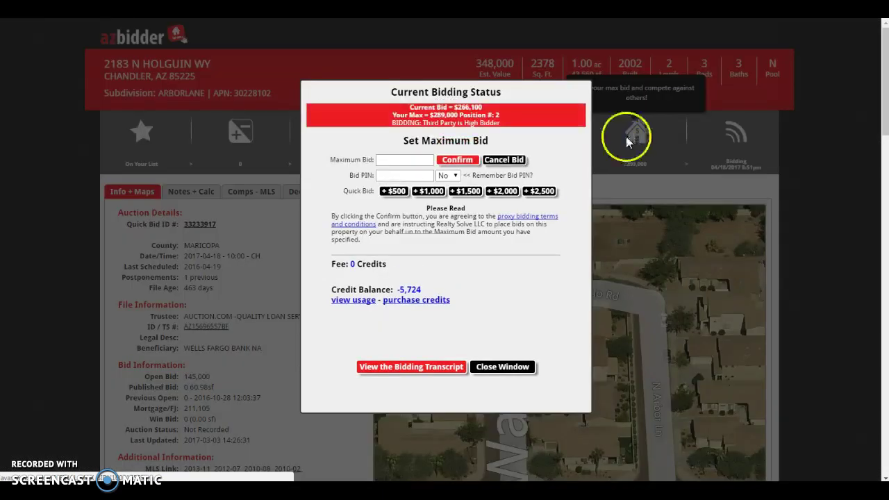
- Submit a $295,000 maximum bid with the bid PIN, with Remember Bid PIN set to Yes
{"action": "left_click", "coordinate": [391, 161]}
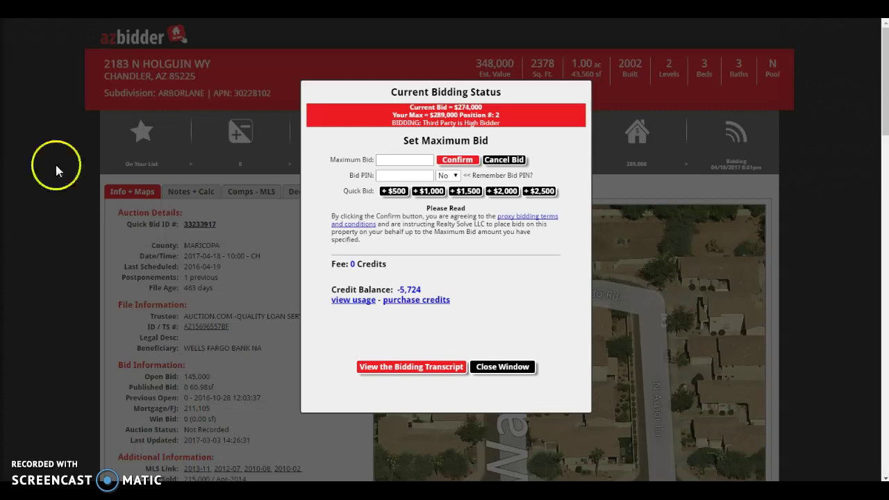
{"action": "left_click", "coordinate": [382, 161]}
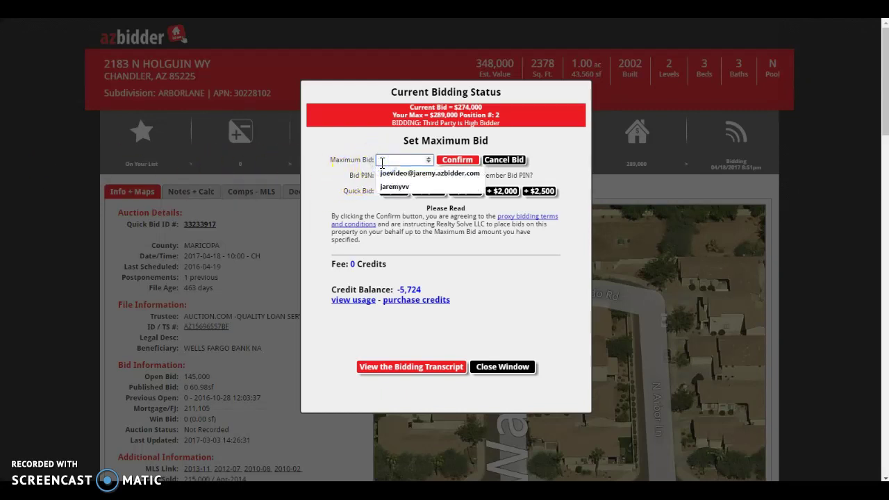
{"action": "type", "text": "2"}
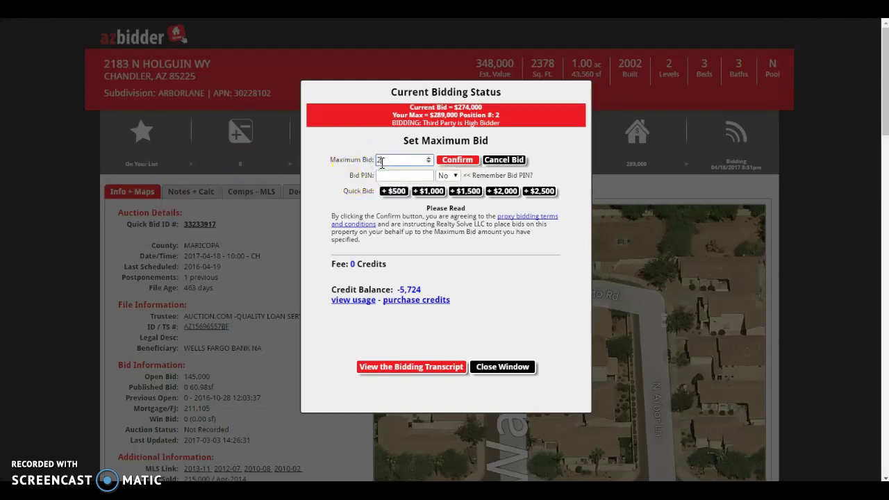
{"action": "type", "text": "95000"}
{"action": "left_click", "coordinate": [387, 176]}
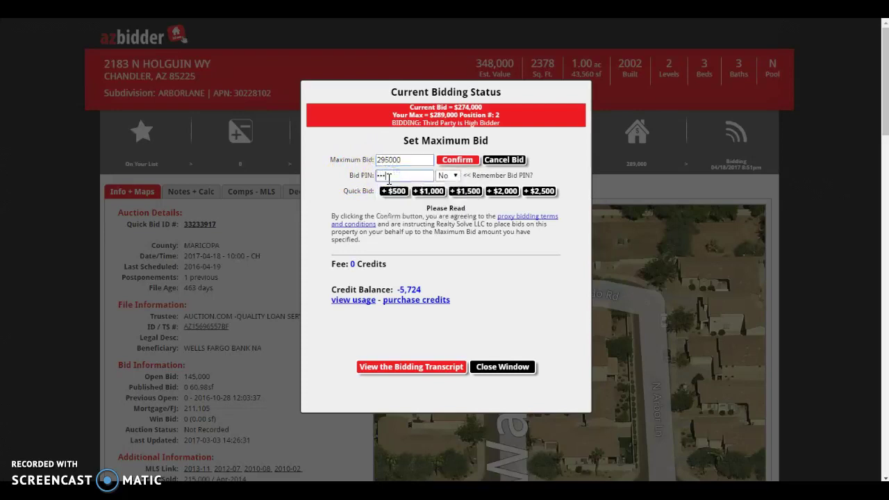
{"action": "type", "text": "••"}
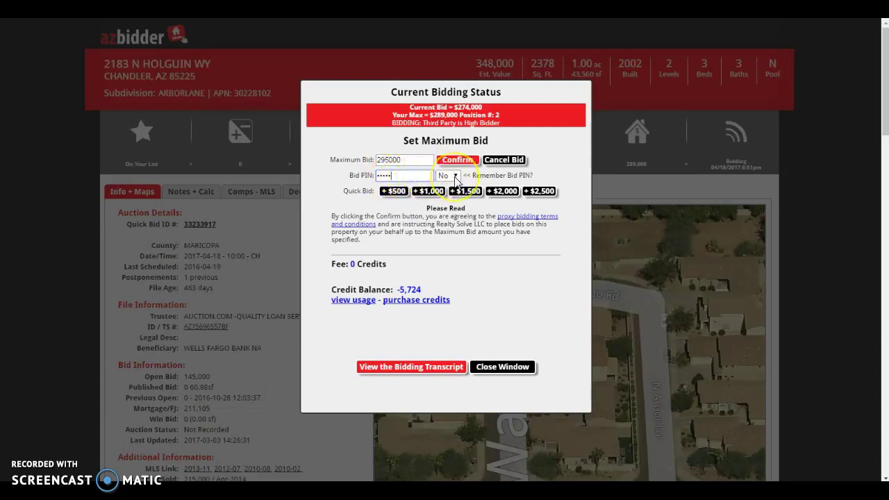
{"action": "left_click", "coordinate": [455, 177]}
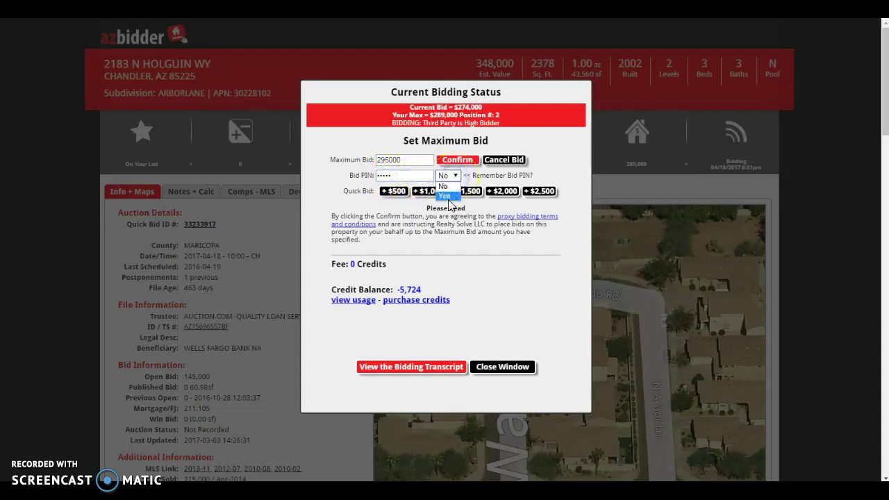
{"action": "left_click", "coordinate": [446, 198]}
{"action": "left_click", "coordinate": [457, 160]}
{"action": "left_click", "coordinate": [484, 75]}
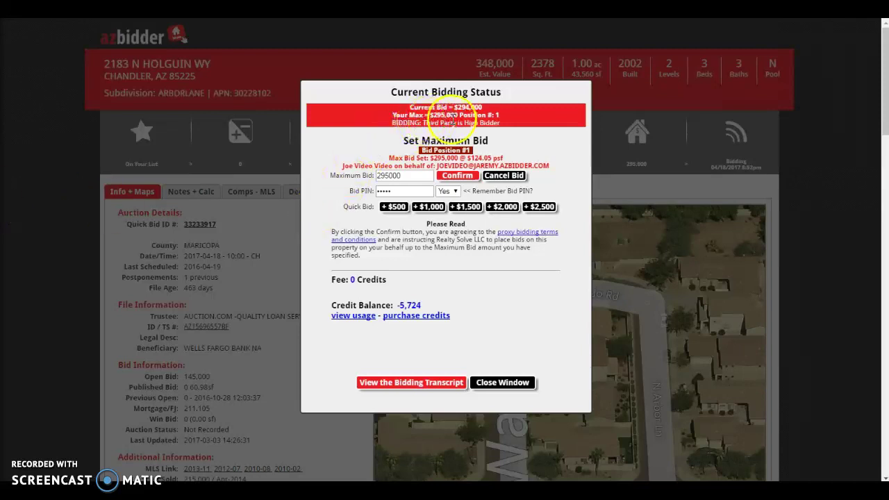
- Place a $296,000 maximum bid using +$2,000, then enter $296,500 using +$2,500
{"action": "left_click_drag", "start_coordinate": [397, 175], "coordinate": [374, 182]}
{"action": "key", "text": "BackSpace"}
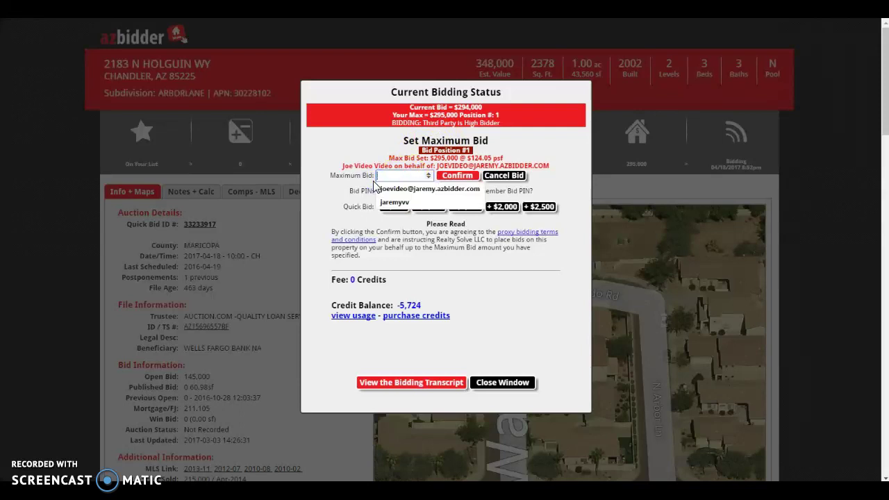
{"action": "left_click", "coordinate": [393, 192]}
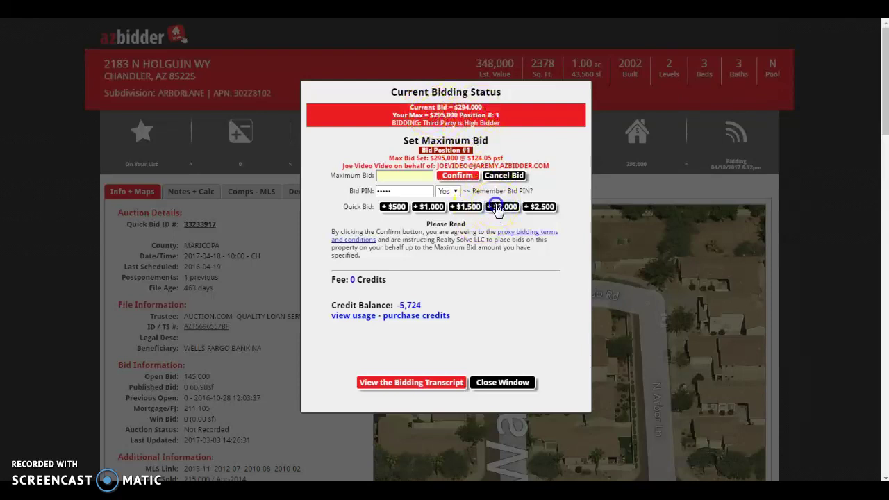
{"action": "left_click", "coordinate": [496, 205]}
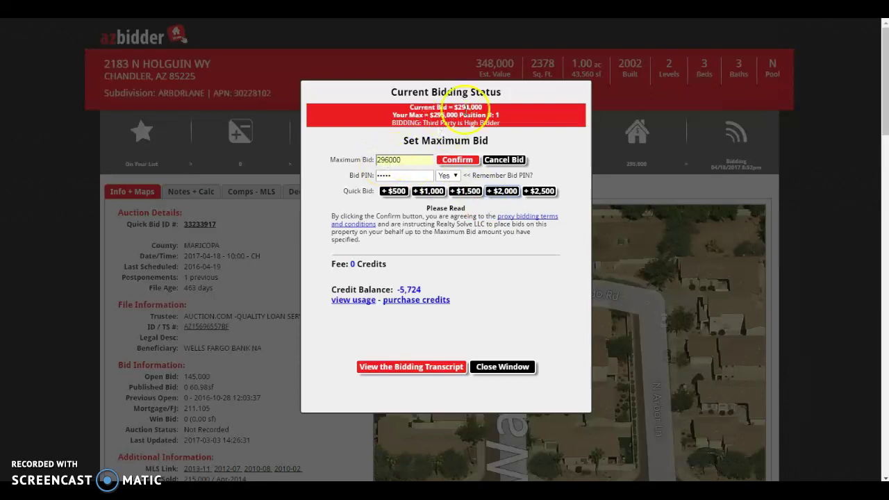
{"action": "left_click", "coordinate": [459, 161]}
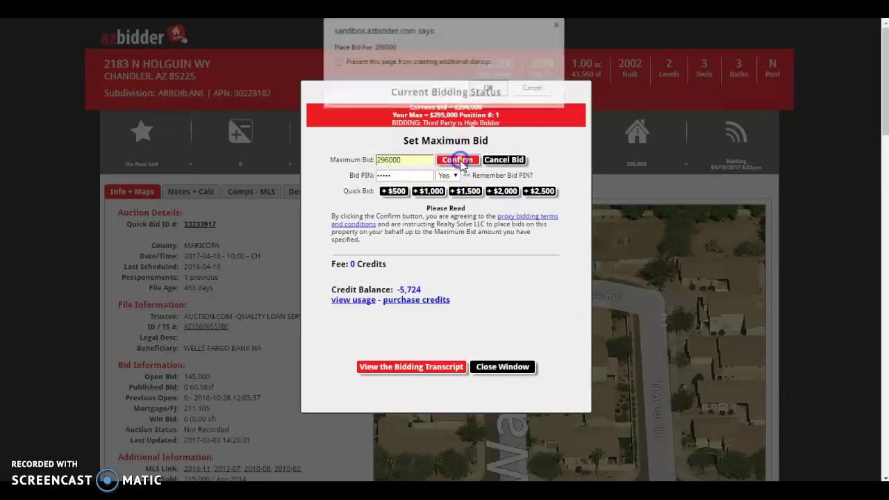
{"action": "left_click", "coordinate": [490, 89]}
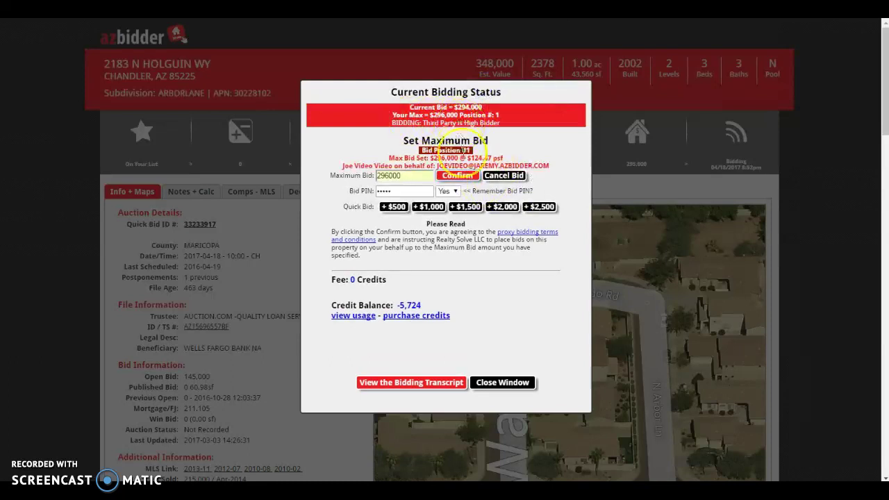
{"action": "left_click", "coordinate": [541, 208]}
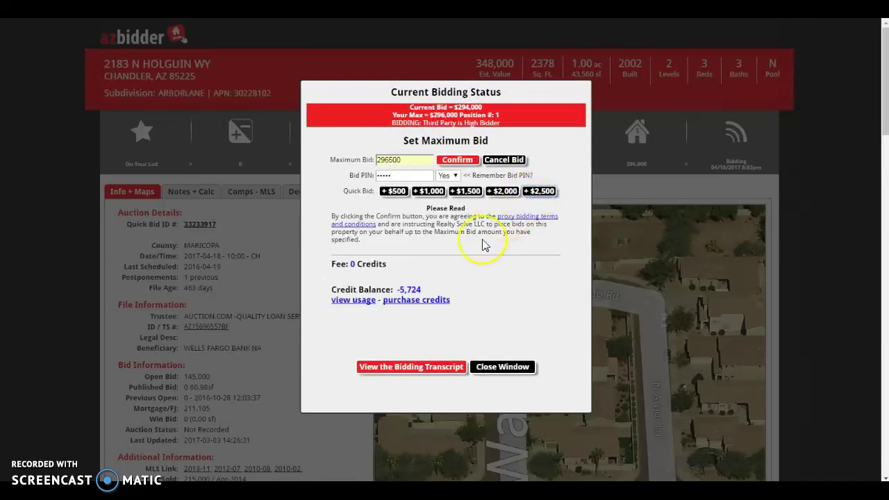
- Confirm the $296,500 maximum bid, then close the window once it shows SOLD at 294,100
{"action": "left_click", "coordinate": [451, 161]}
{"action": "left_click", "coordinate": [484, 88]}
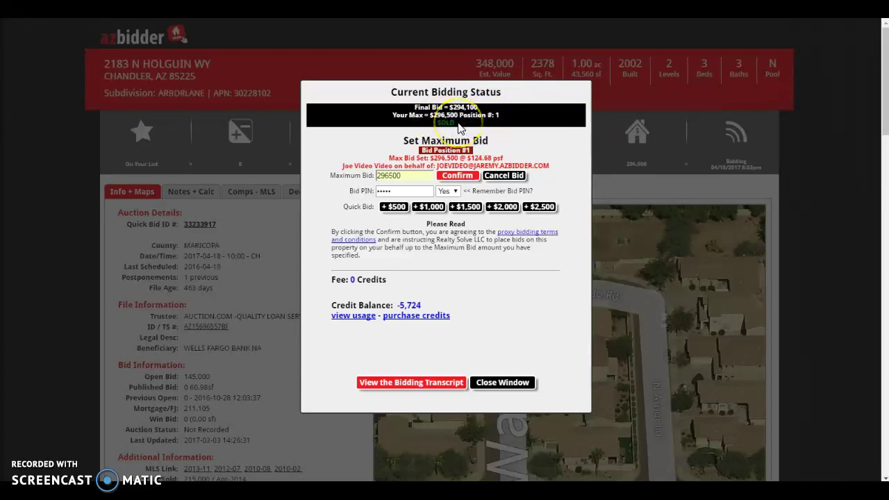
{"action": "left_click", "coordinate": [492, 383]}
- Open the Maricopa Bidcast dashboard from the property toolbar's Bidcast icon
{"action": "left_click", "coordinate": [657, 144]}
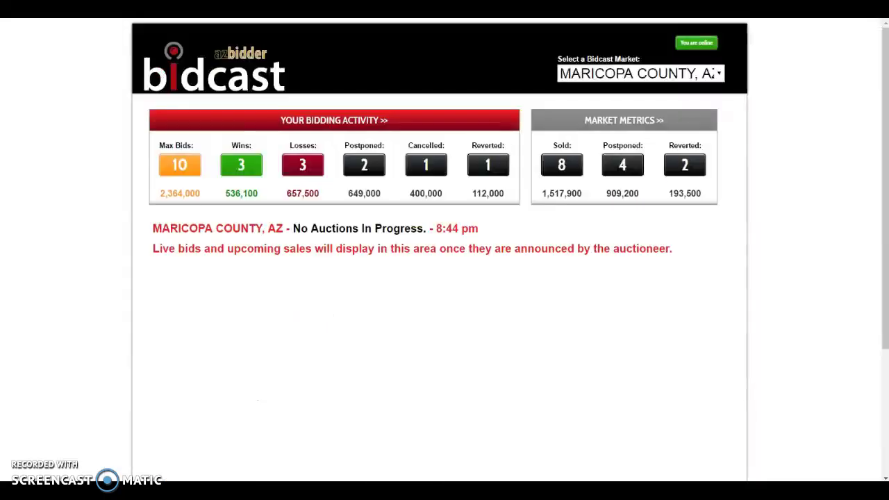